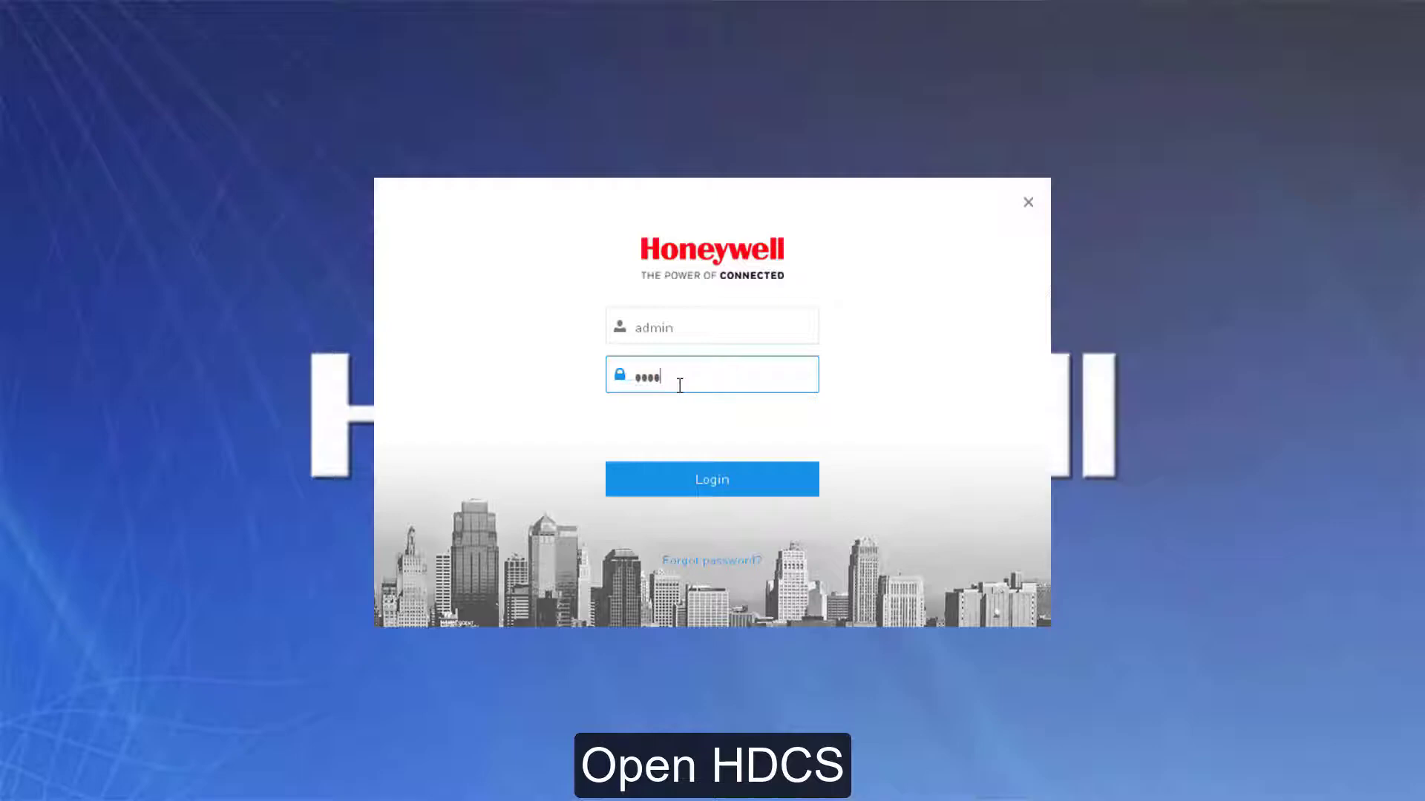
Log in to HDCS with the account password.
{"action": "type", "text": "••••"}
{"action": "key", "text": "Return"}
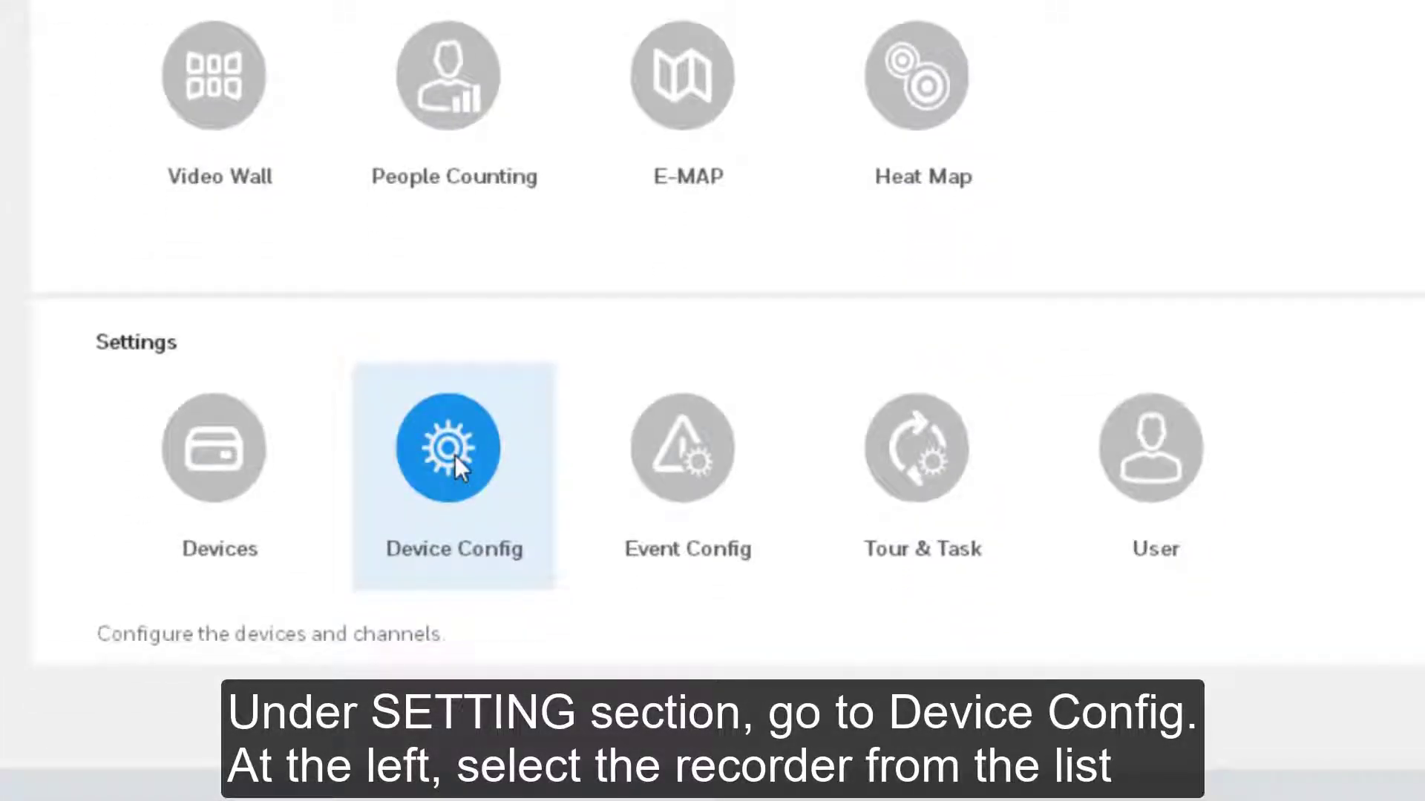
Open the HENoffice recorder's Video Detect event settings from Device Config.
{"action": "left_click", "coordinate": [449, 454]}
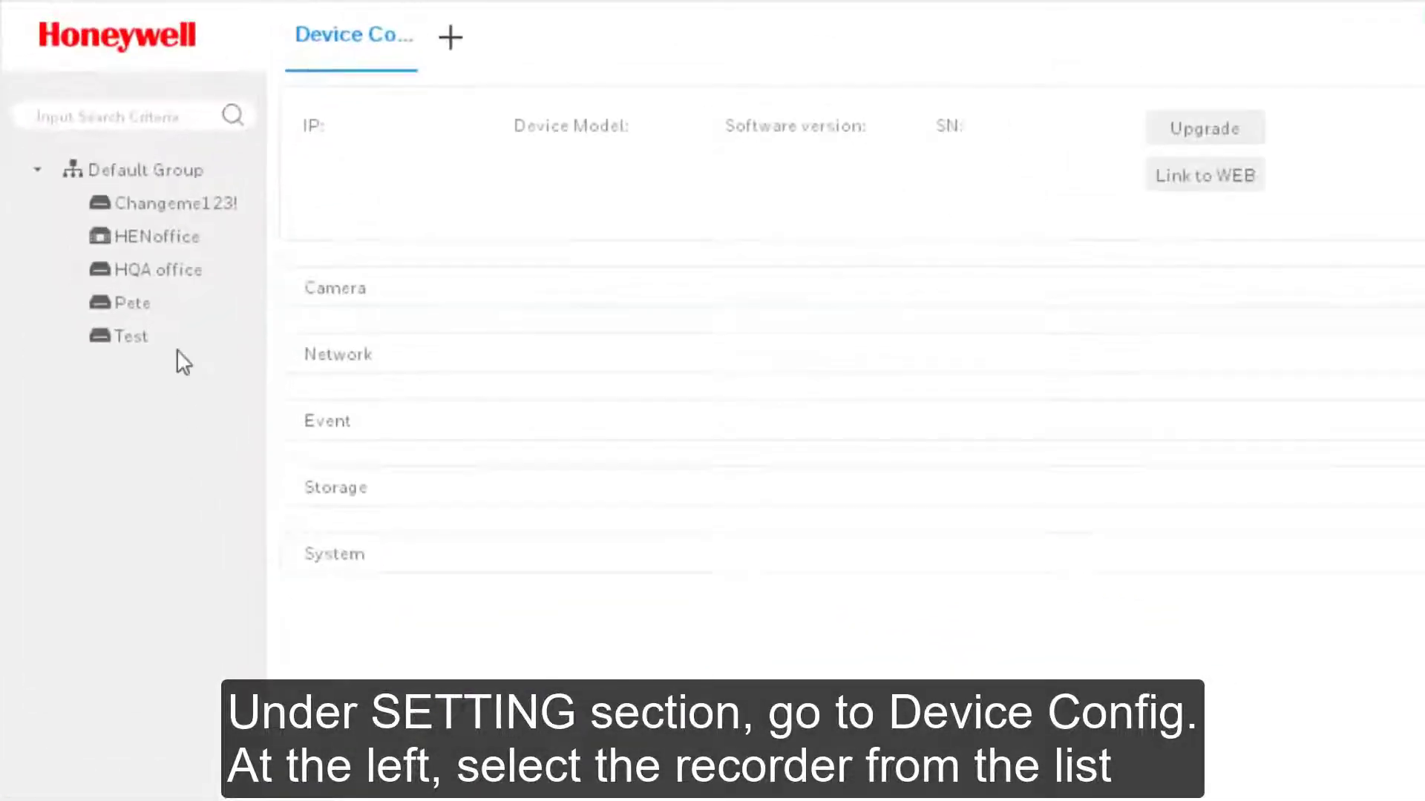
{"action": "left_click", "coordinate": [107, 170]}
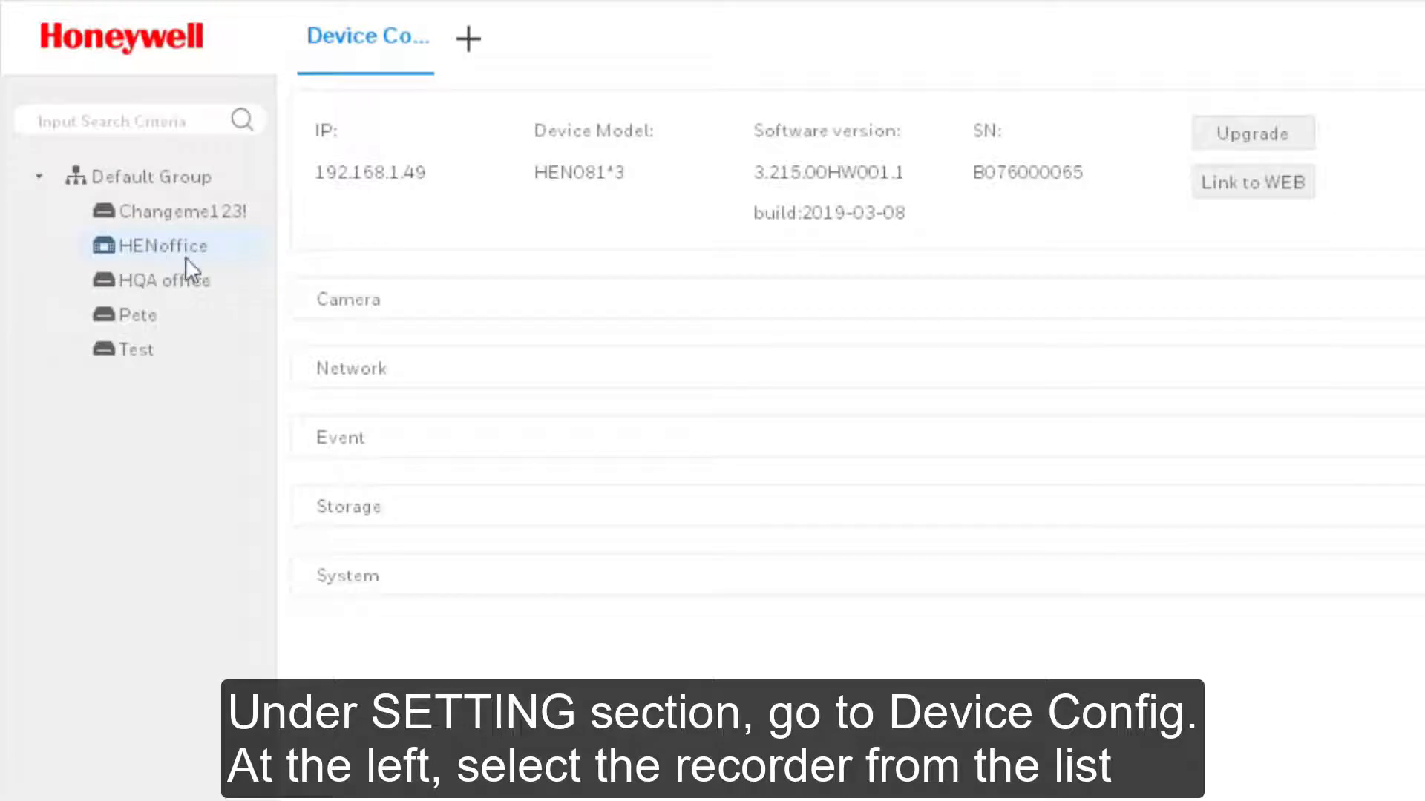
{"action": "left_click", "coordinate": [331, 442]}
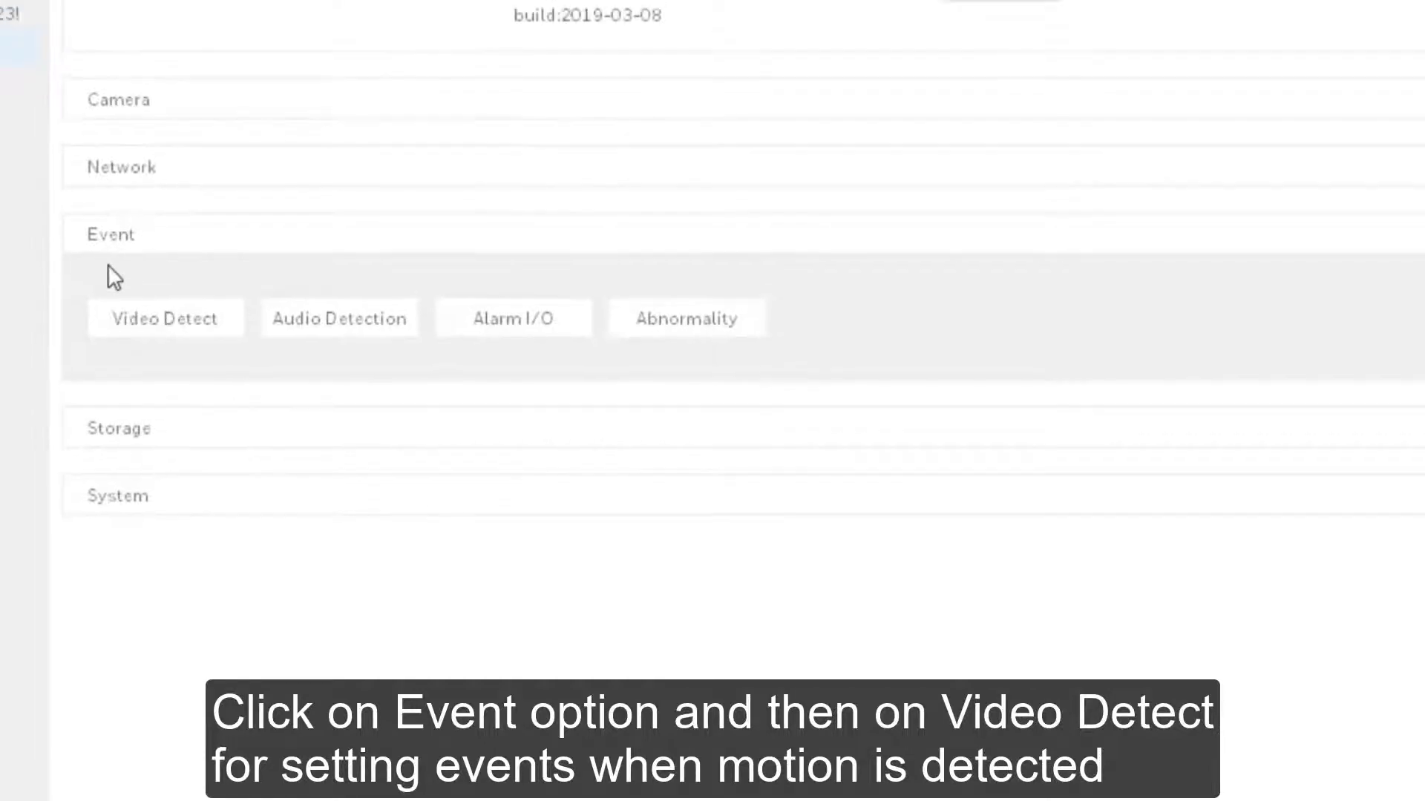
{"action": "left_click", "coordinate": [152, 308]}
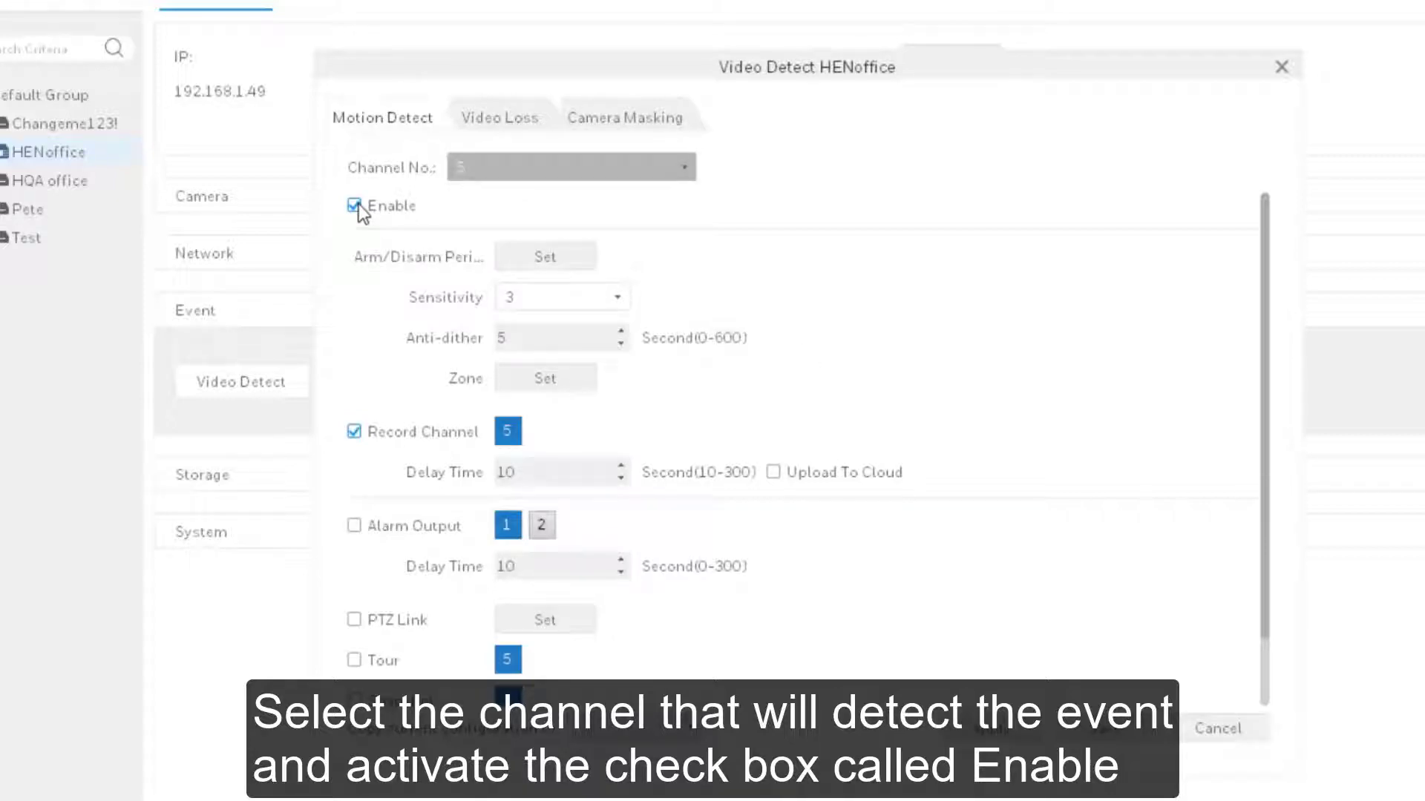
Shorten Sunday's arm schedule so Timezone 1 ends at hour 11, and save it.
{"action": "left_click", "coordinate": [567, 265]}
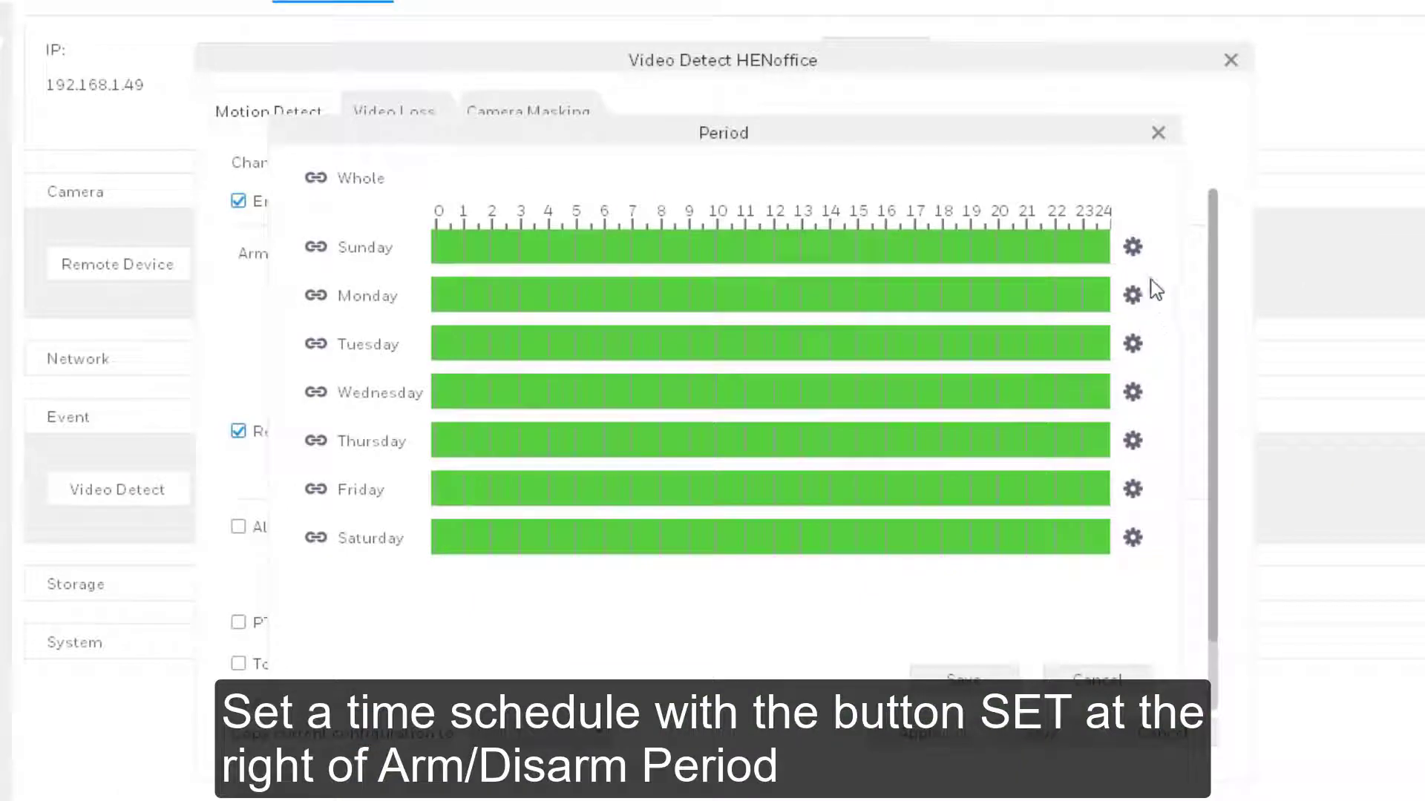
{"action": "left_click", "coordinate": [1132, 247]}
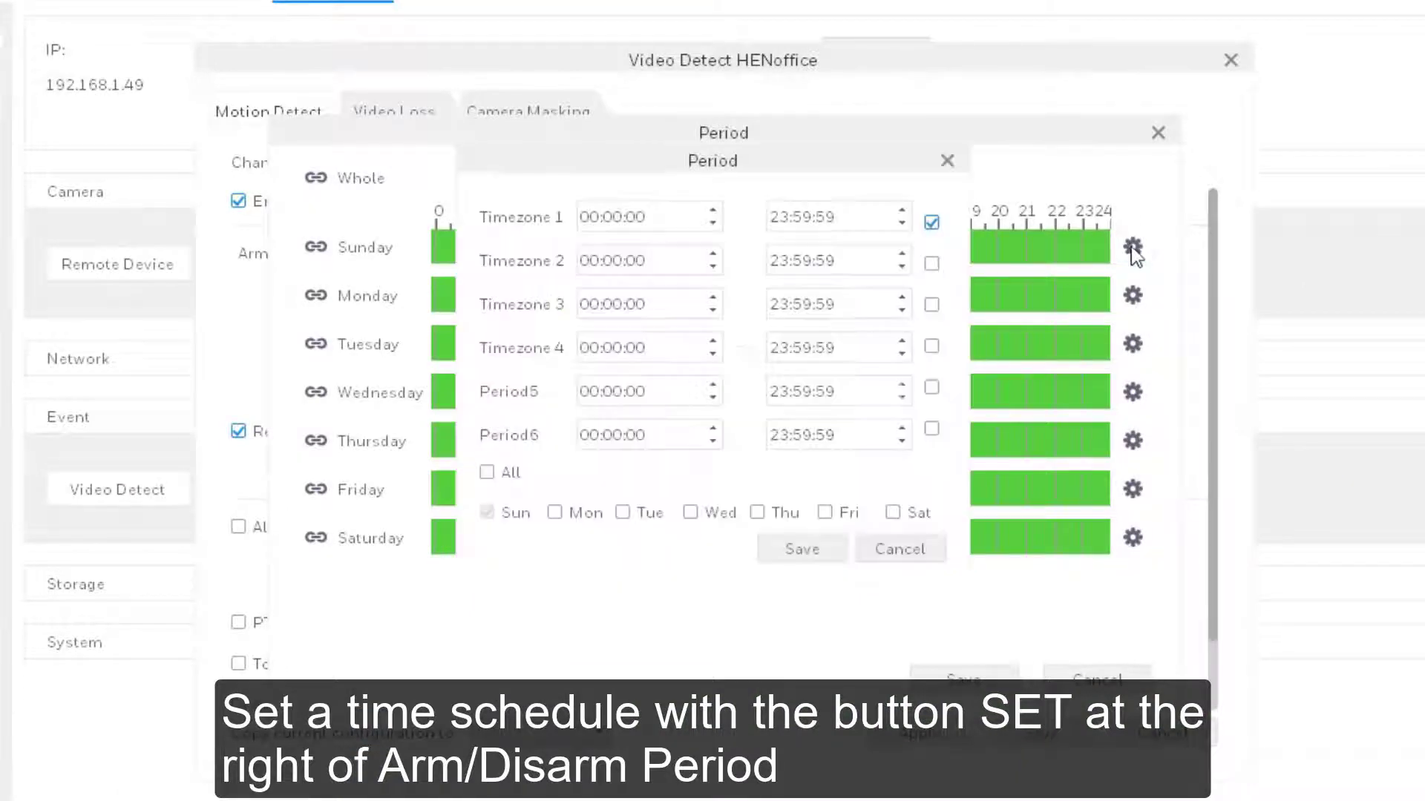
{"action": "left_click", "coordinate": [903, 223]}
{"action": "left_click", "coordinate": [903, 223]}
{"action": "left_click", "coordinate": [903, 223]}
{"action": "left_click", "coordinate": [902, 224]}
{"action": "left_click", "coordinate": [905, 225]}
{"action": "left_click", "coordinate": [905, 225]}
{"action": "left_click", "coordinate": [906, 225]}
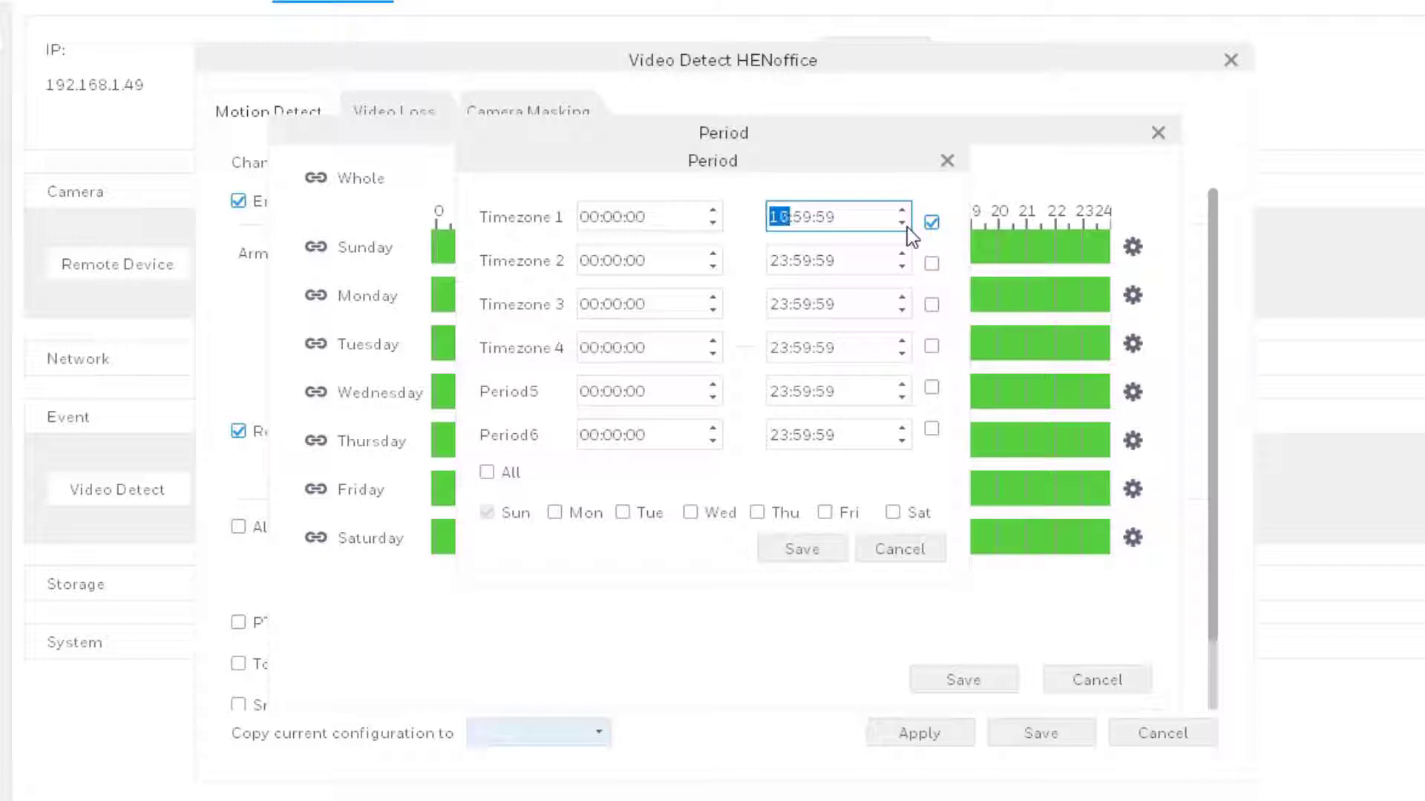
{"action": "left_click", "coordinate": [906, 225]}
{"action": "left_click", "coordinate": [906, 225]}
{"action": "left_click", "coordinate": [905, 225]}
{"action": "left_click", "coordinate": [905, 224]}
{"action": "left_click", "coordinate": [906, 225]}
{"action": "left_click", "coordinate": [802, 549]}
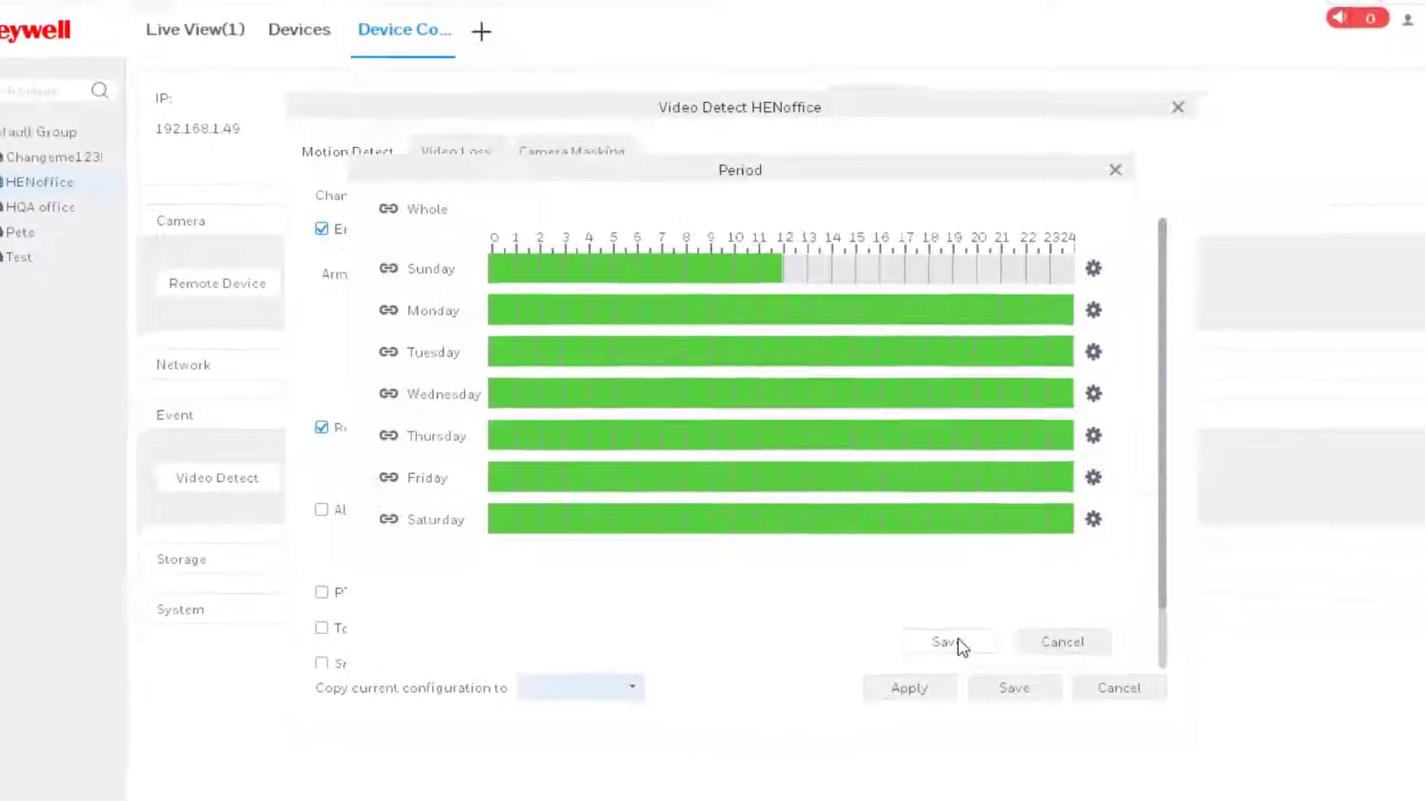
Save the weekly arm schedule, set motion sensitivity to 6, and keep anti-dither at 5 seconds.
{"action": "left_click", "coordinate": [957, 642]}
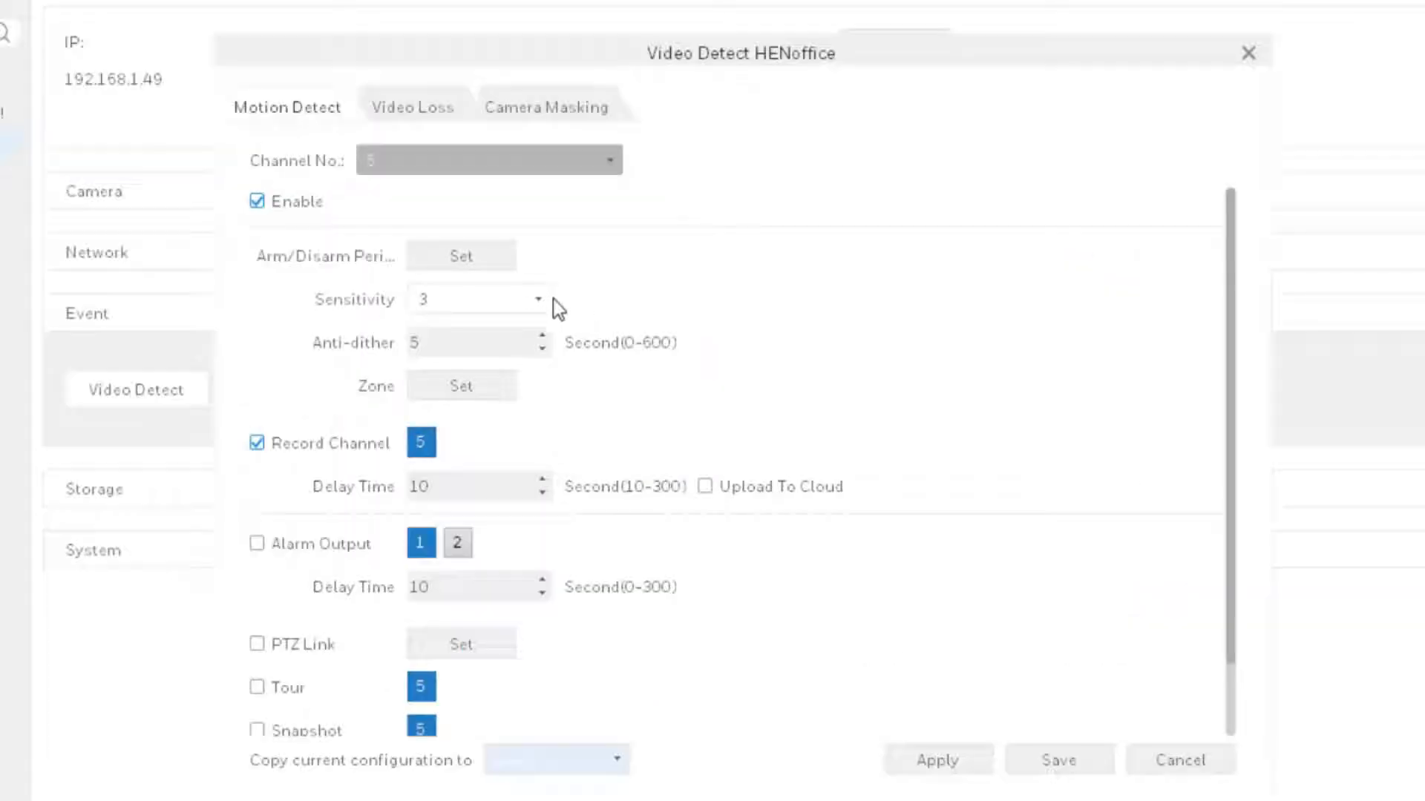
{"action": "left_click", "coordinate": [567, 312]}
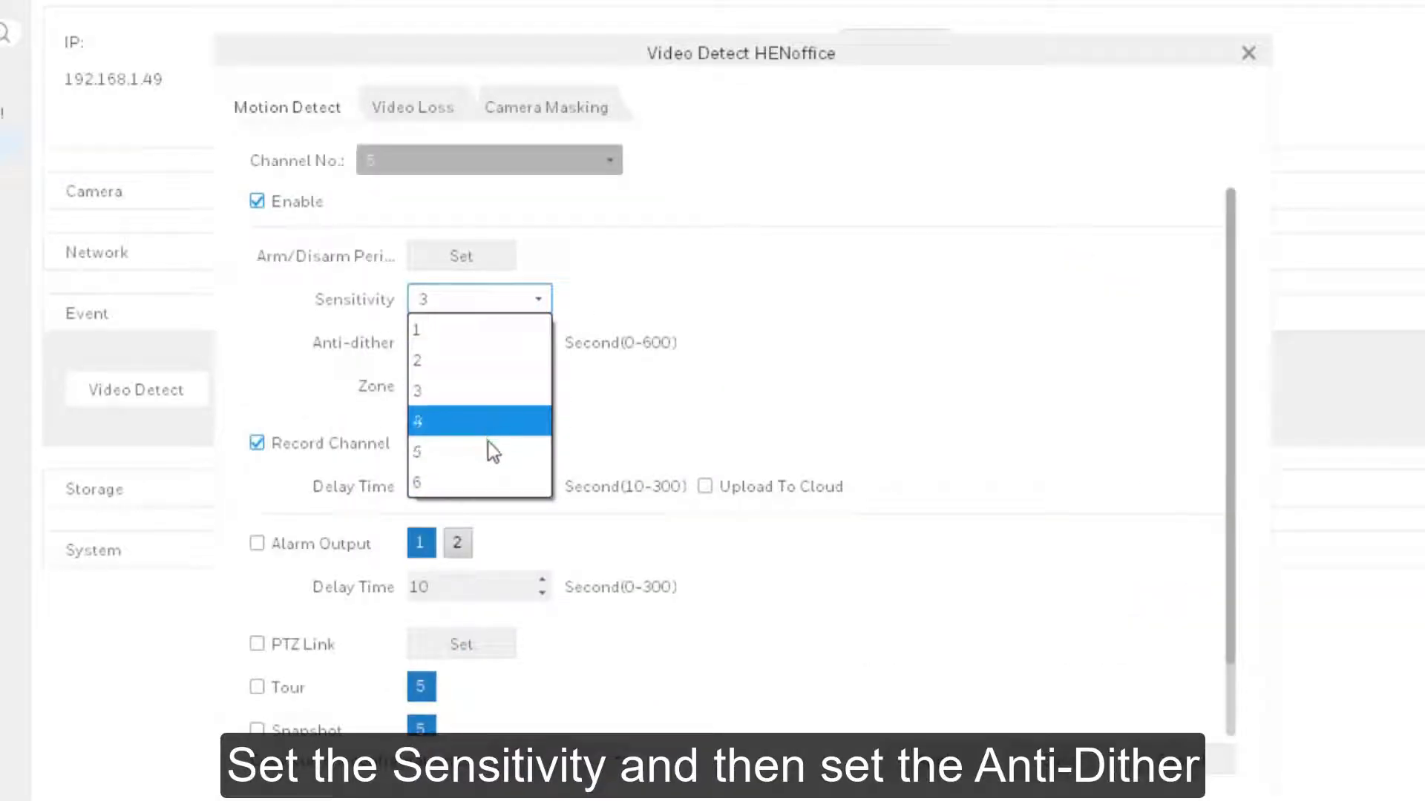
{"action": "left_click", "coordinate": [486, 475]}
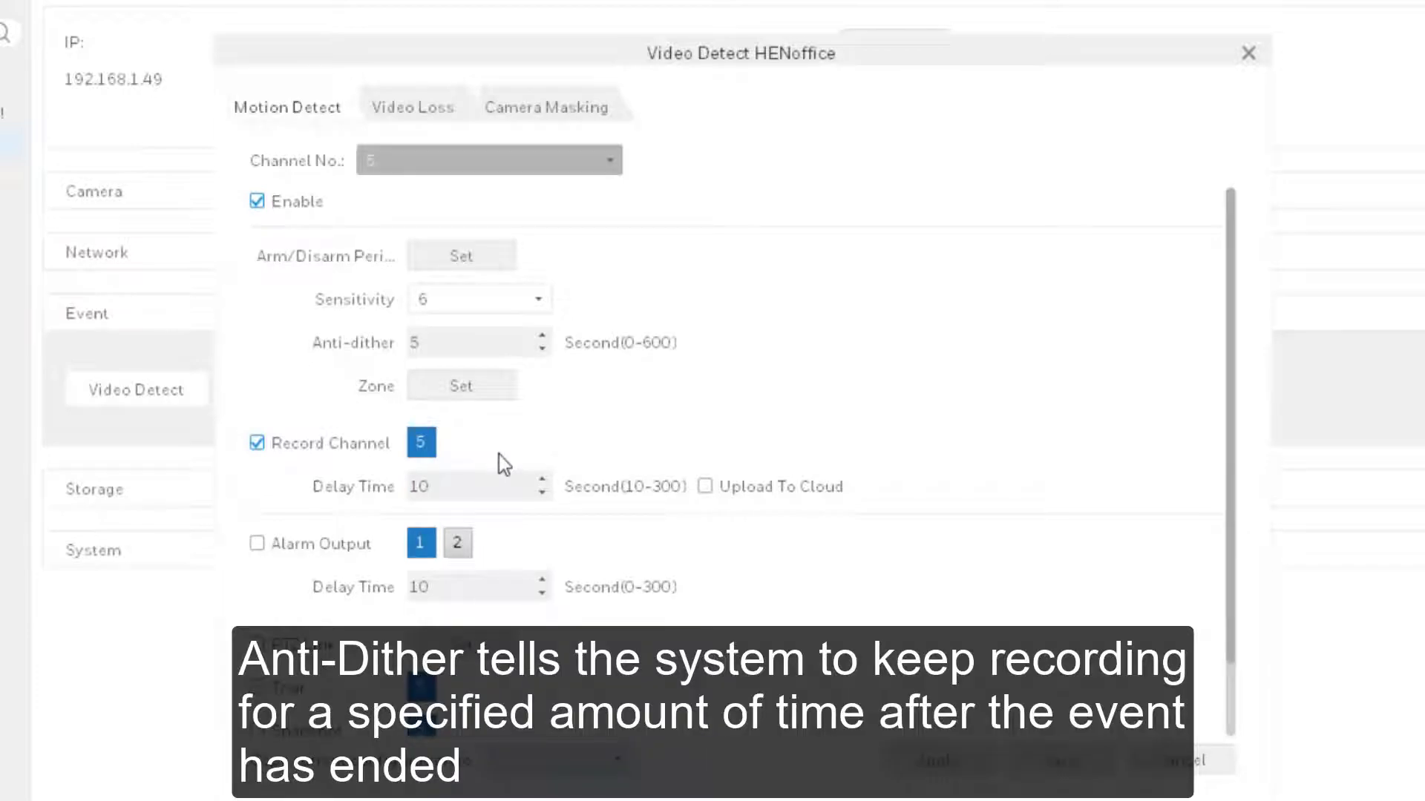
{"action": "left_click", "coordinate": [499, 344]}
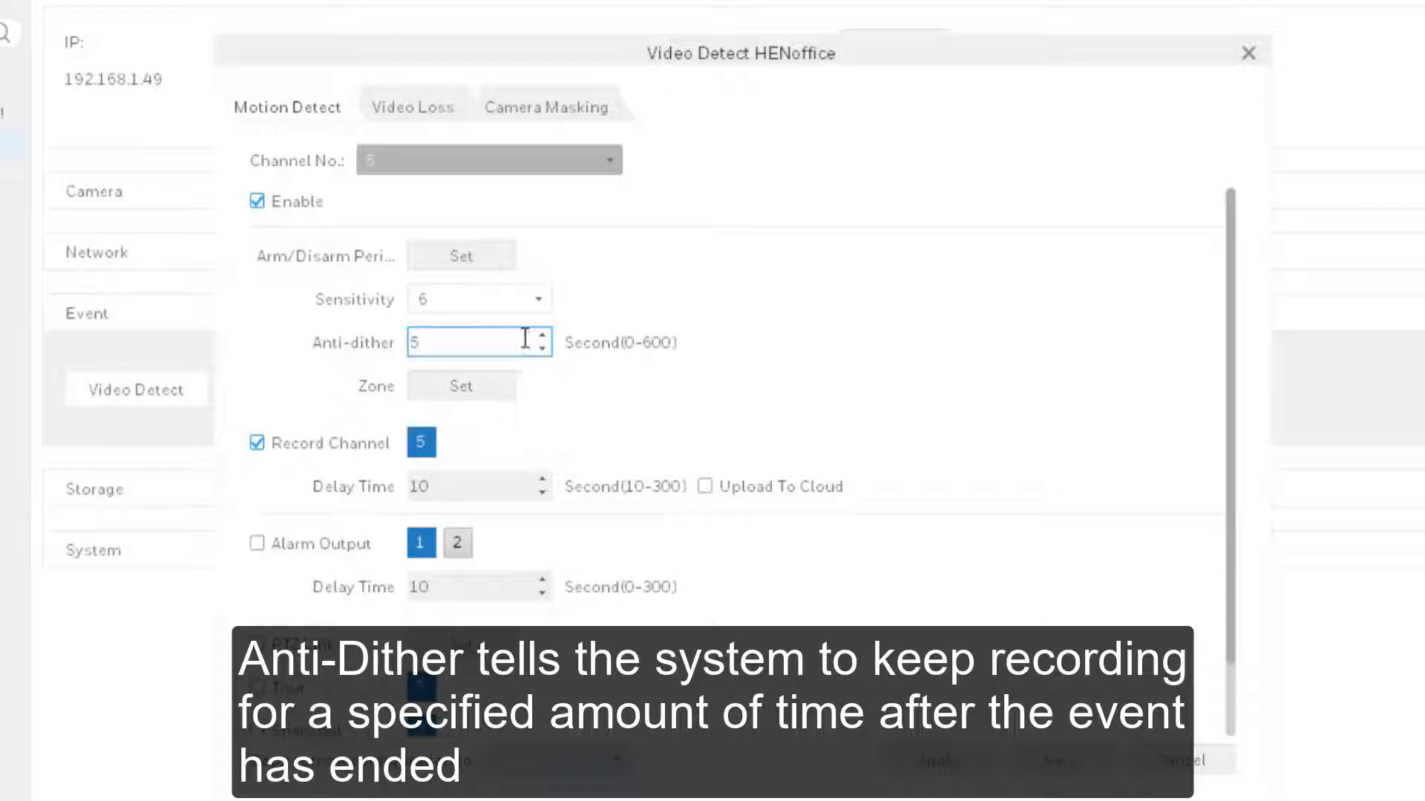
{"action": "left_click", "coordinate": [570, 423]}
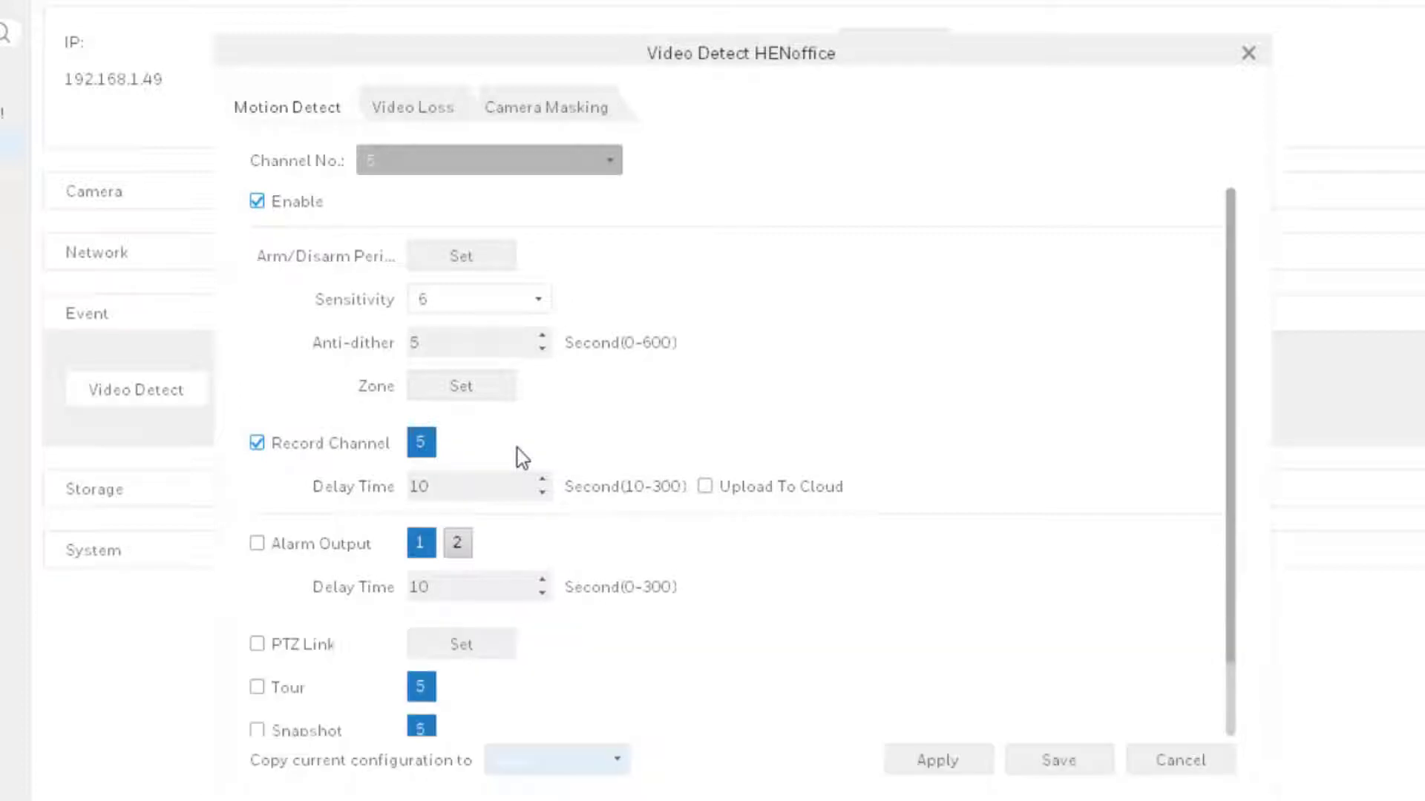
Change the record channel delay time from 10 to 20 seconds.
{"action": "left_click", "coordinate": [548, 486]}
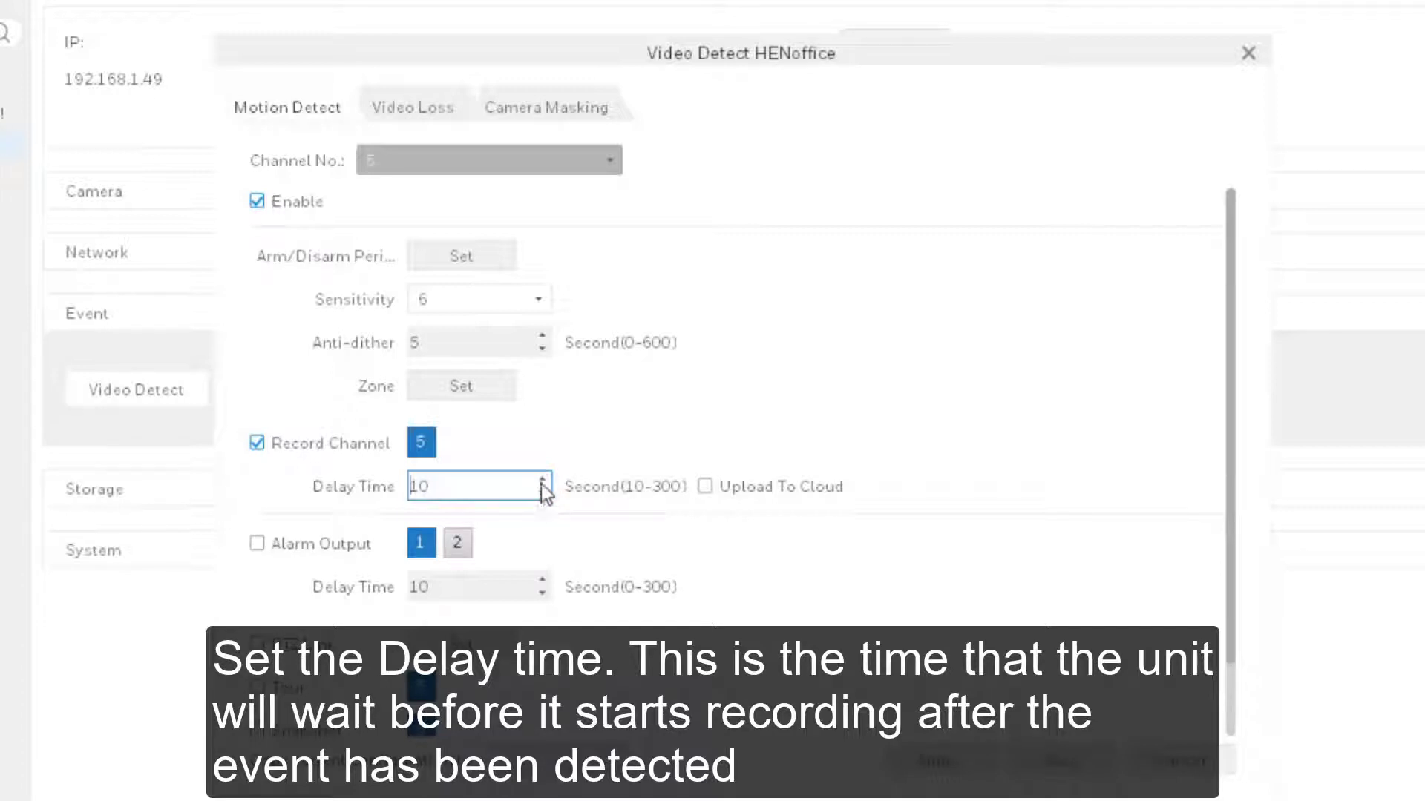
{"action": "left_click", "coordinate": [500, 482]}
{"action": "key", "text": "BackSpace"}
{"action": "key", "text": "BackSpace"}
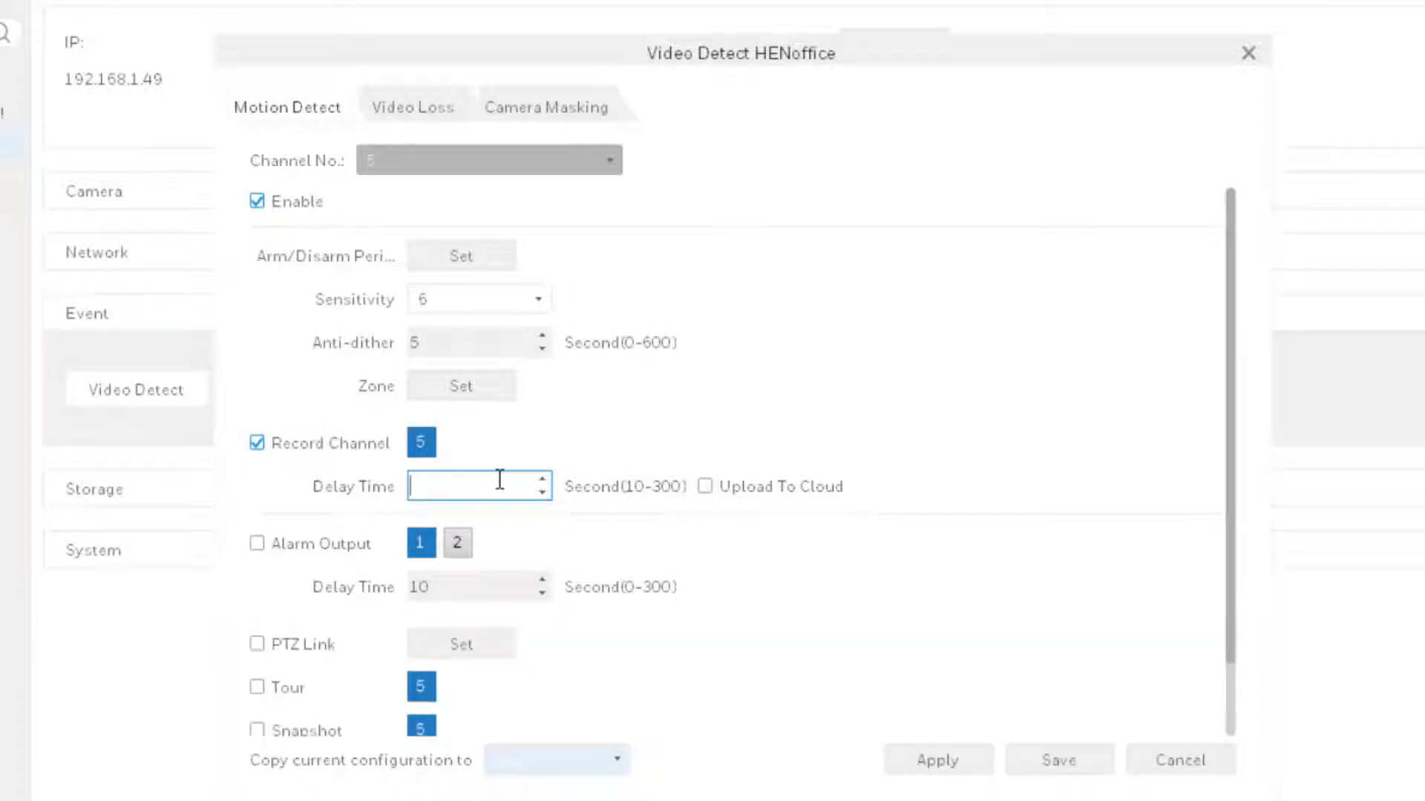
{"action": "type", "text": "20"}
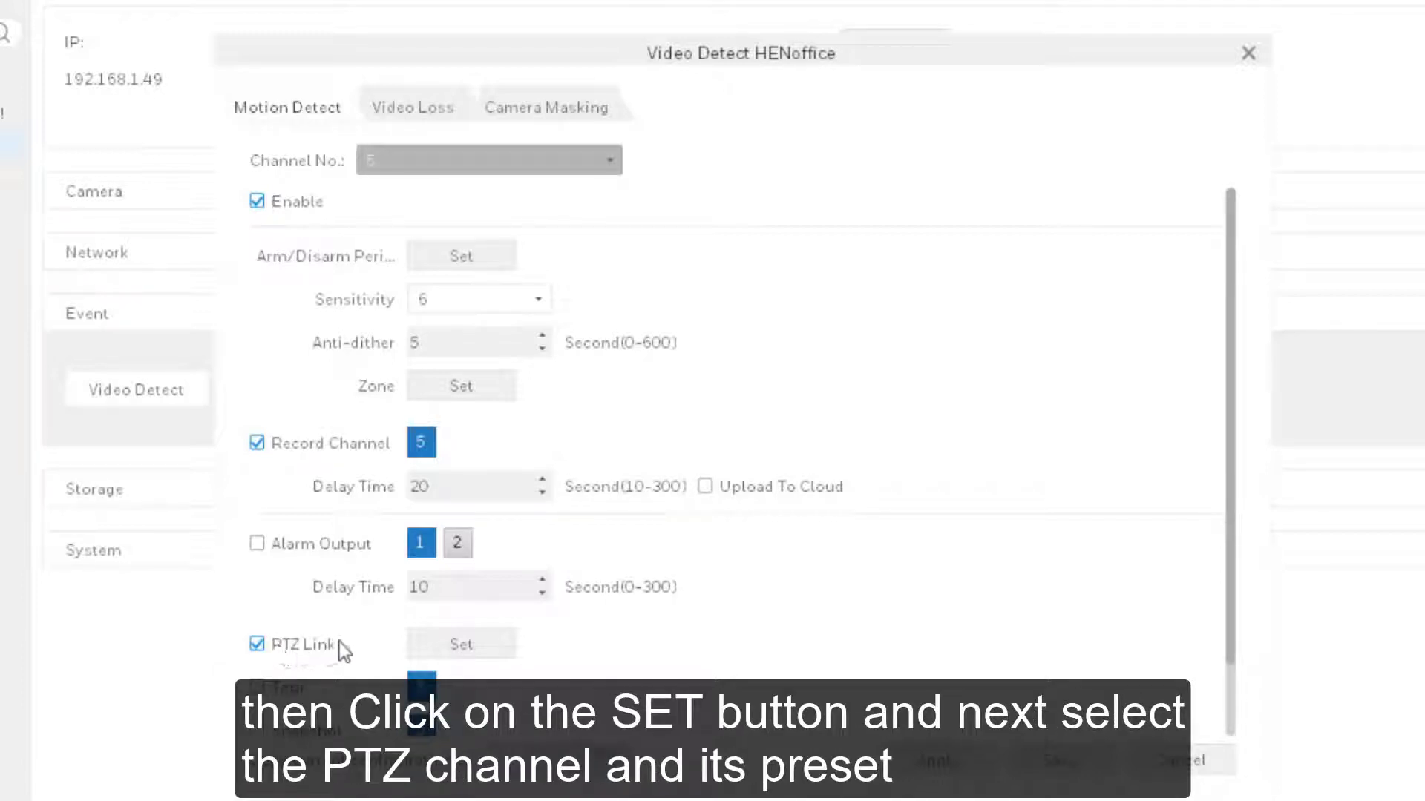
Set the PTZ Link action for channel 5 to a preset point.
{"action": "left_click", "coordinate": [454, 646]}
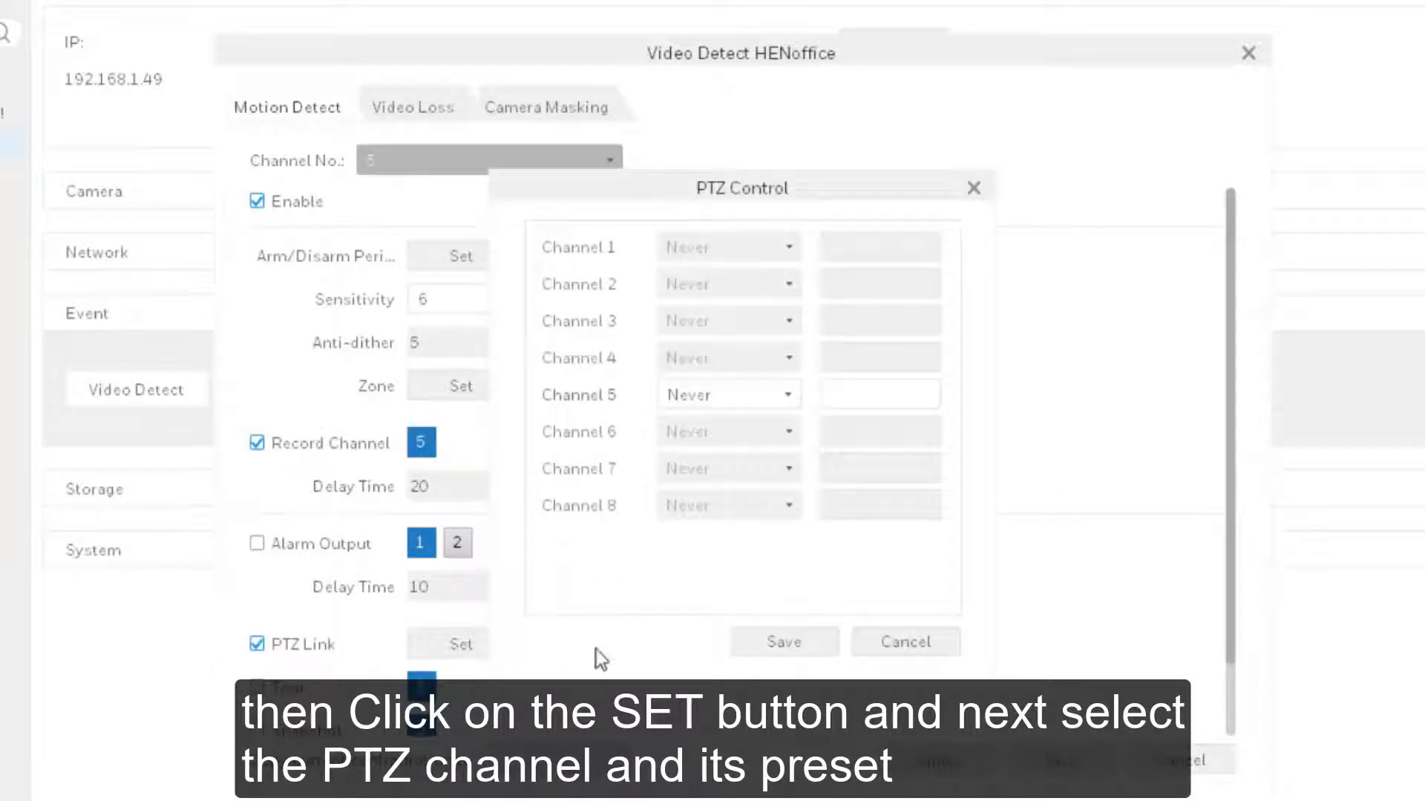
{"action": "left_click", "coordinate": [789, 397]}
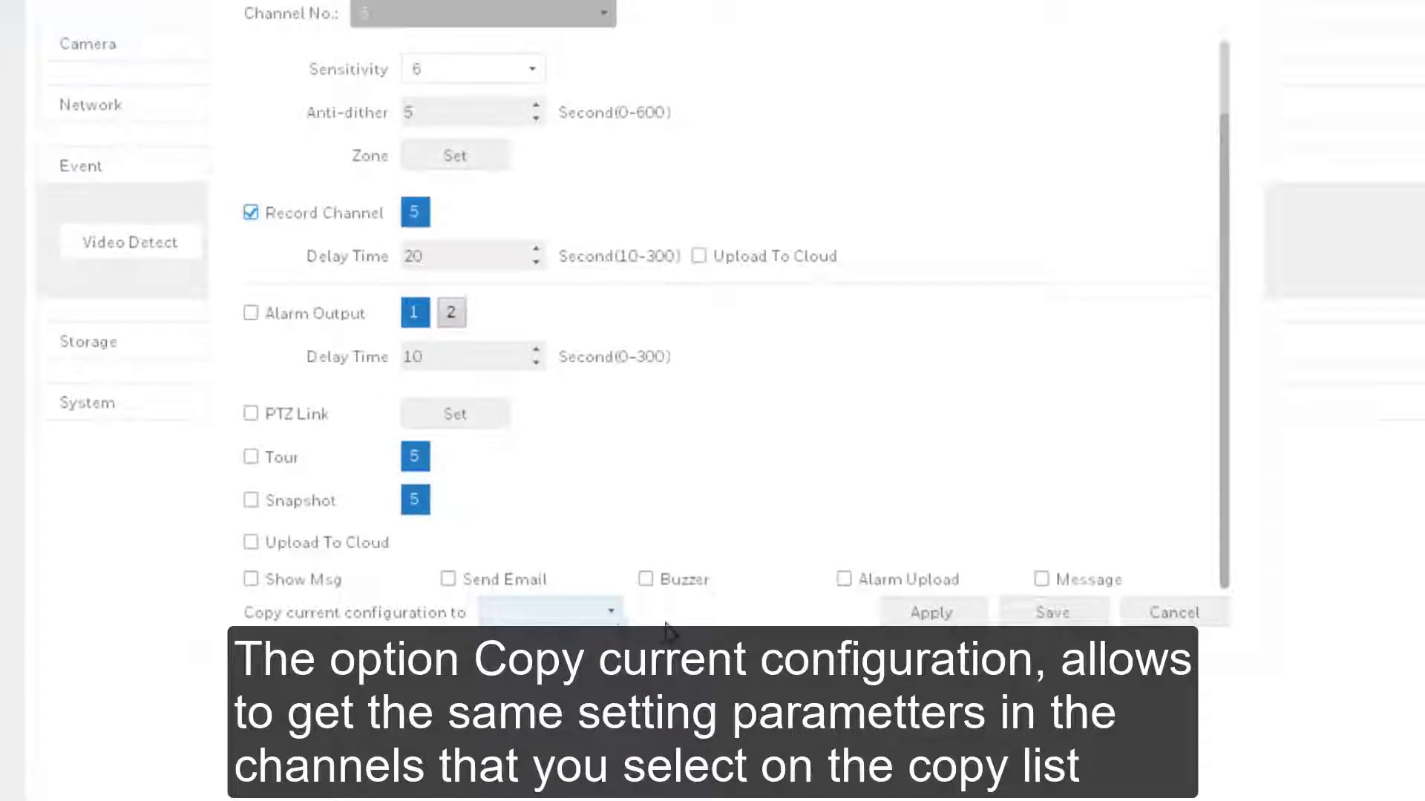
View the Video Loss, then the Camera Masking event settings for channel 5.
{"action": "left_click", "coordinate": [420, 21]}
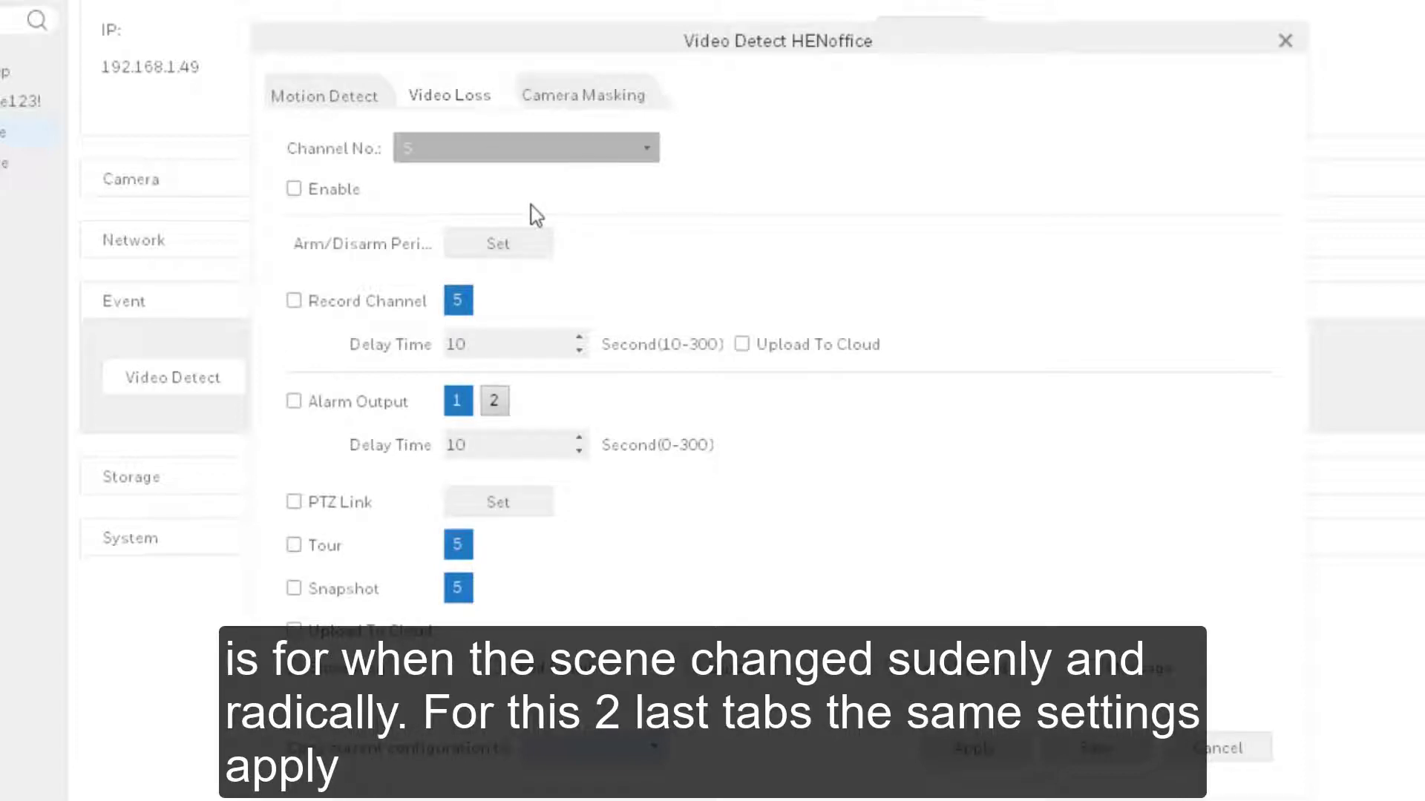
{"action": "left_click", "coordinate": [583, 100]}
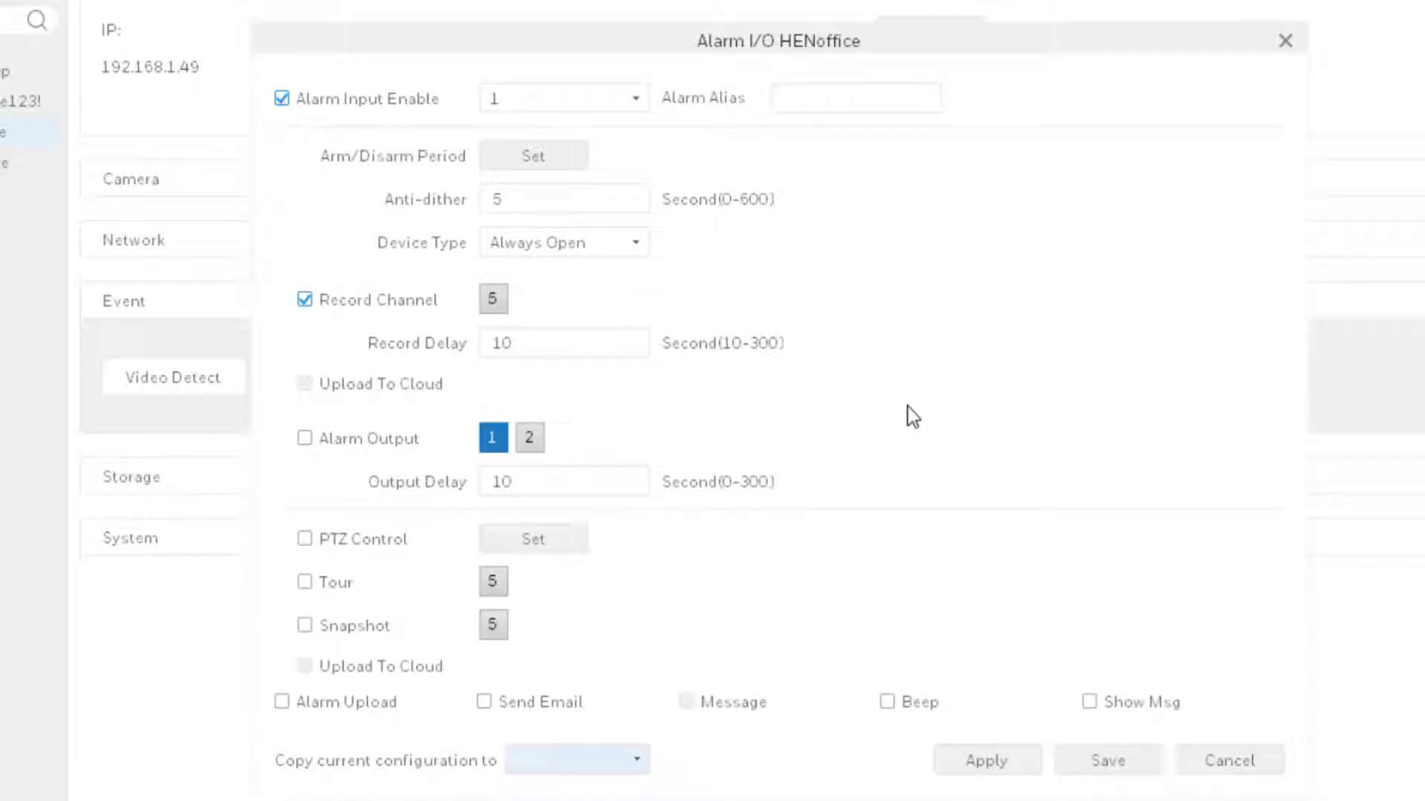
Open the Abnormality event settings for HENoffice.
{"action": "left_click", "coordinate": [646, 377]}
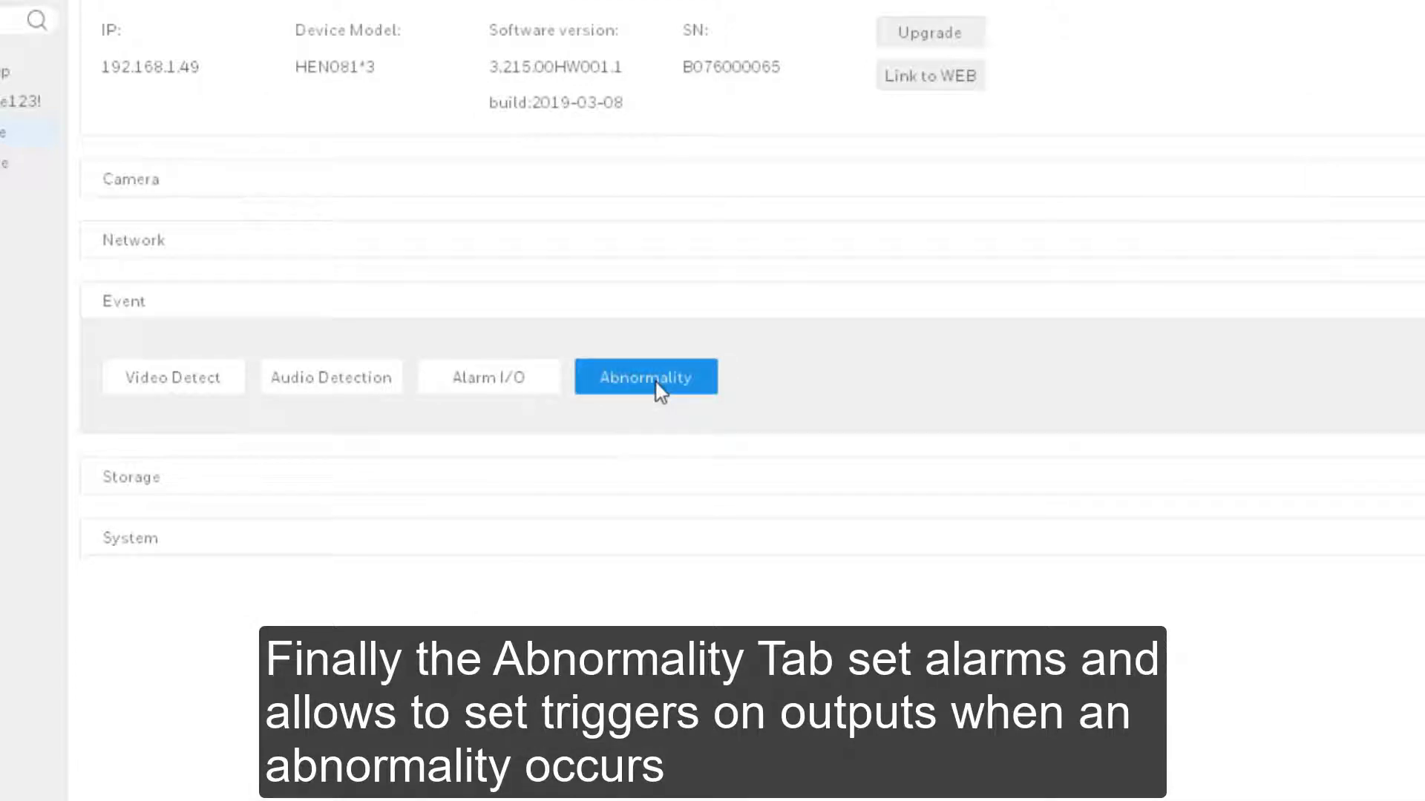